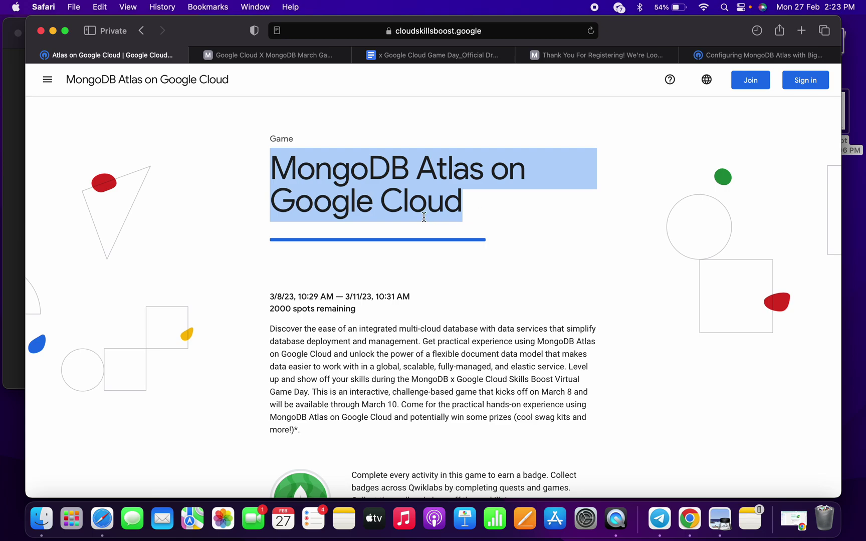
scroll(406, 217, "down", 2)
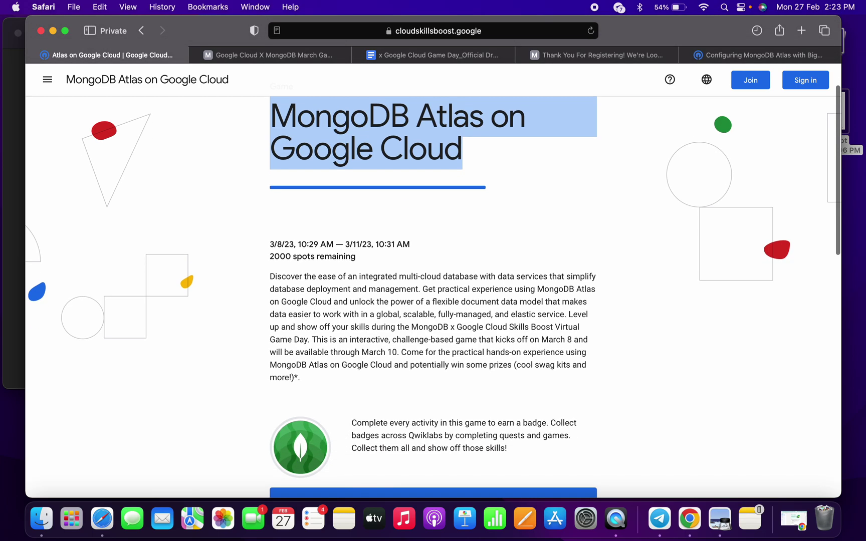
Clear the title highlight and highlight the game's full date and time range
left_click(306, 237)
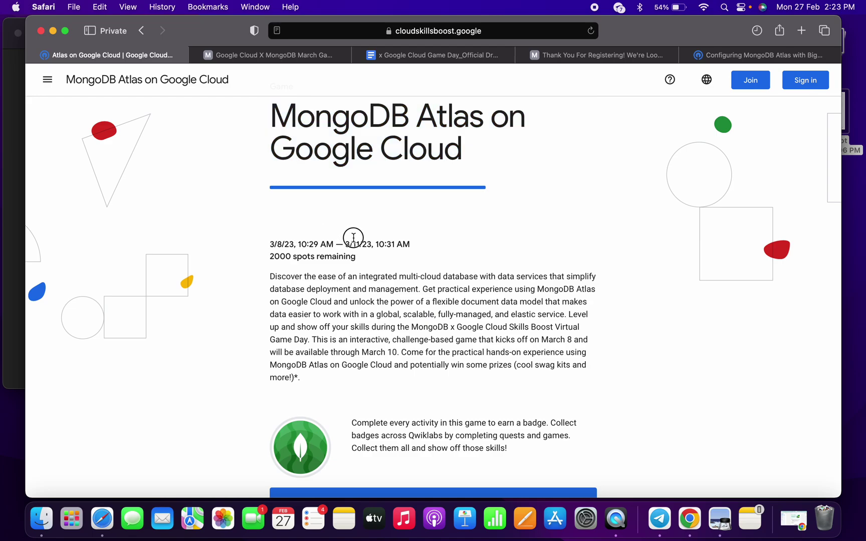
left_click_drag(270, 244, 398, 245)
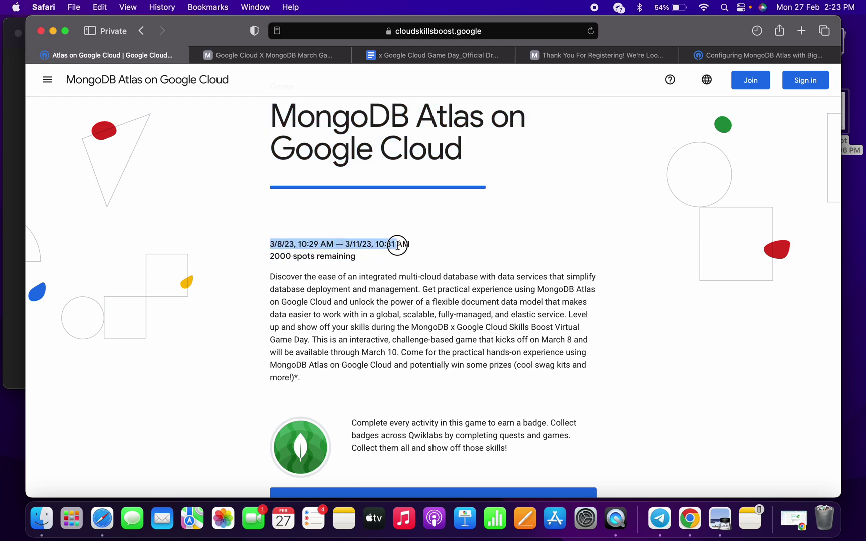
left_click_drag(399, 245, 410, 245)
scroll(357, 277, "down", 3)
scroll(357, 277, "down", 3)
scroll(357, 277, "down", 3)
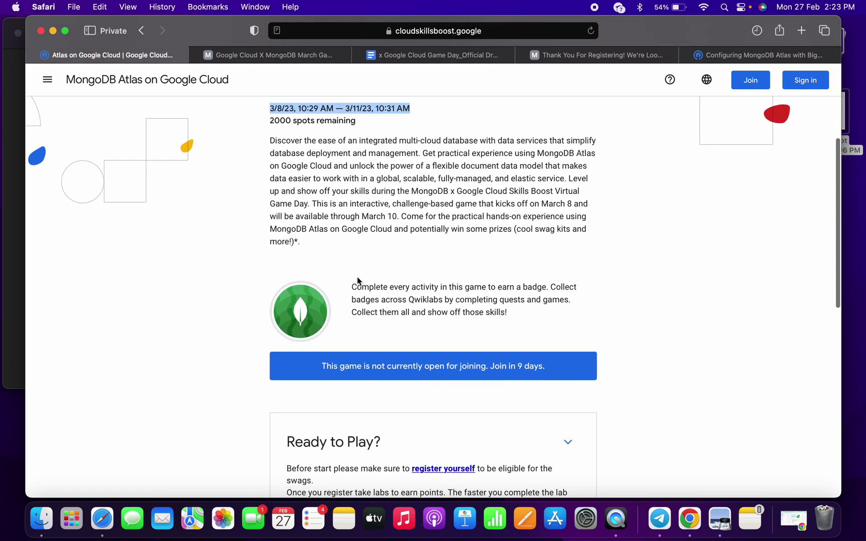
scroll(357, 277, "down", 3)
scroll(357, 278, "down", 2)
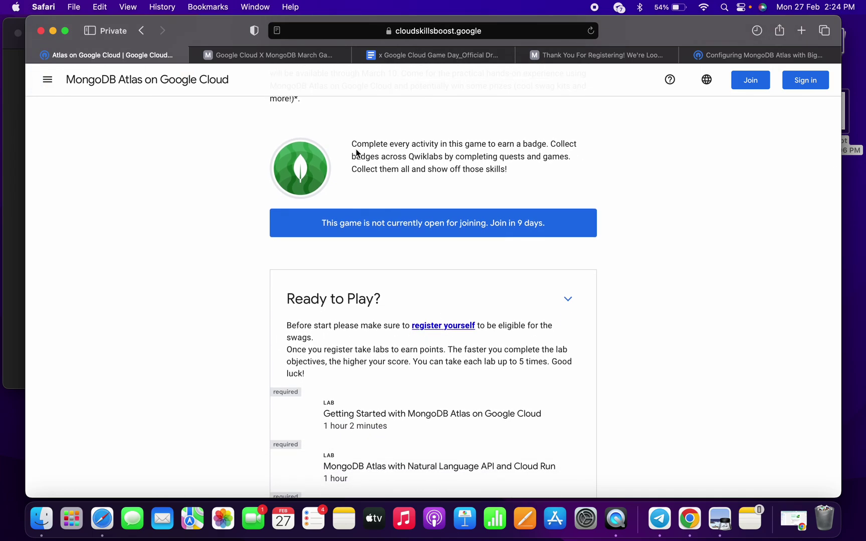
left_click(274, 56)
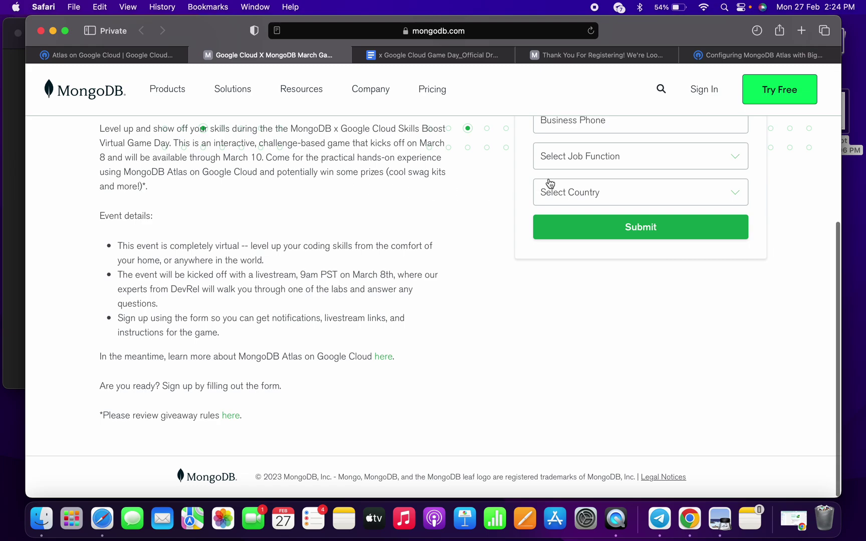
scroll(332, 171, "up", 10)
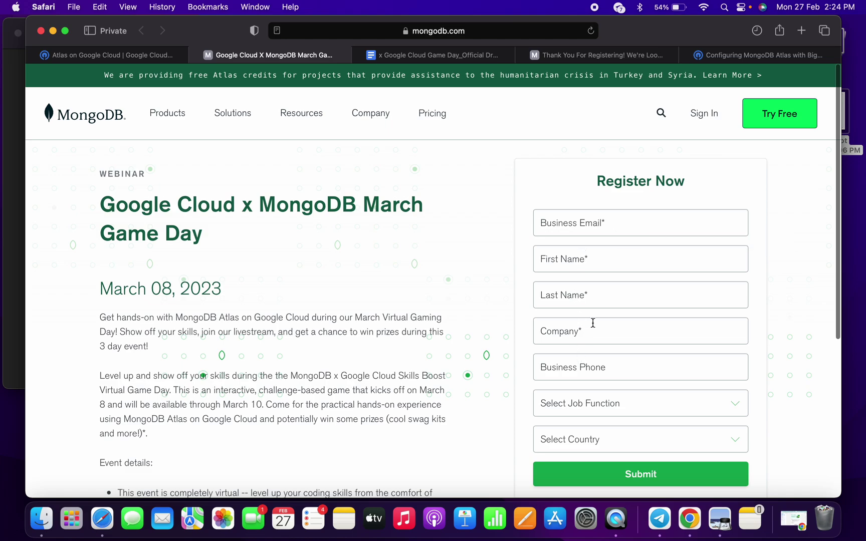
scroll(601, 338, "down", 1)
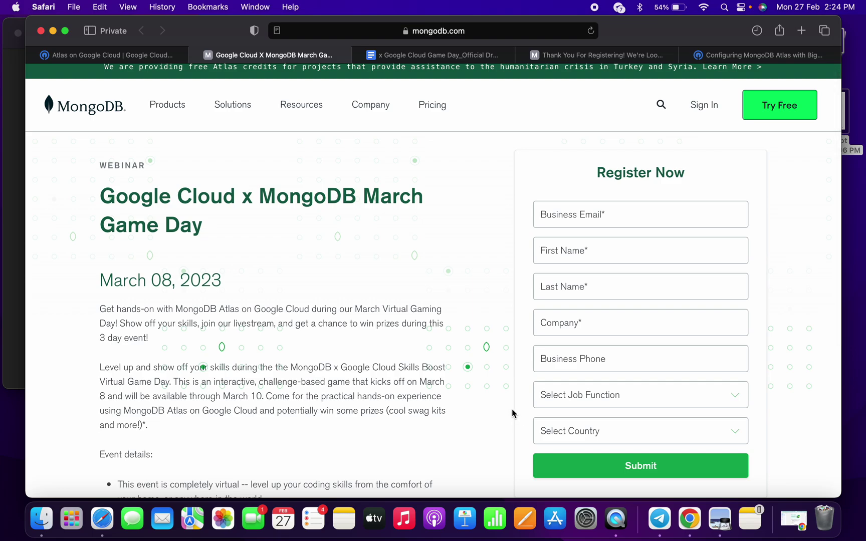
left_click(569, 57)
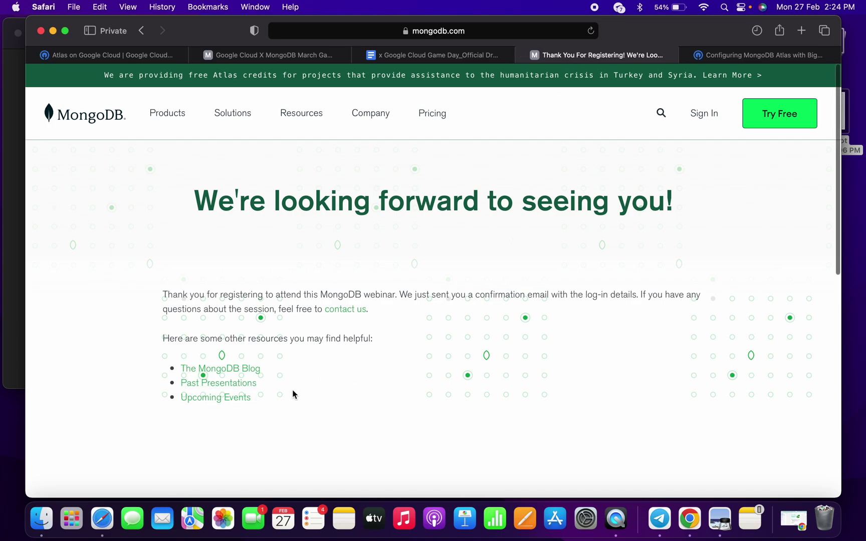
left_click(225, 57)
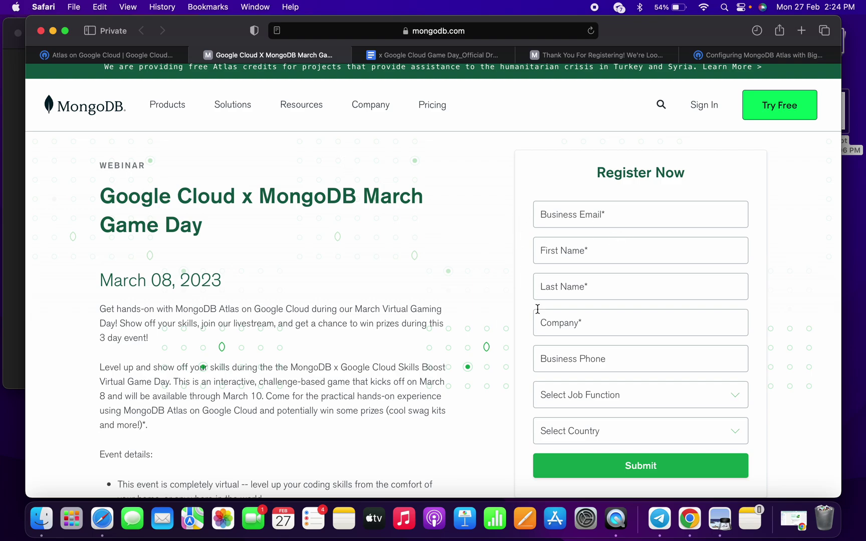
left_click(720, 520)
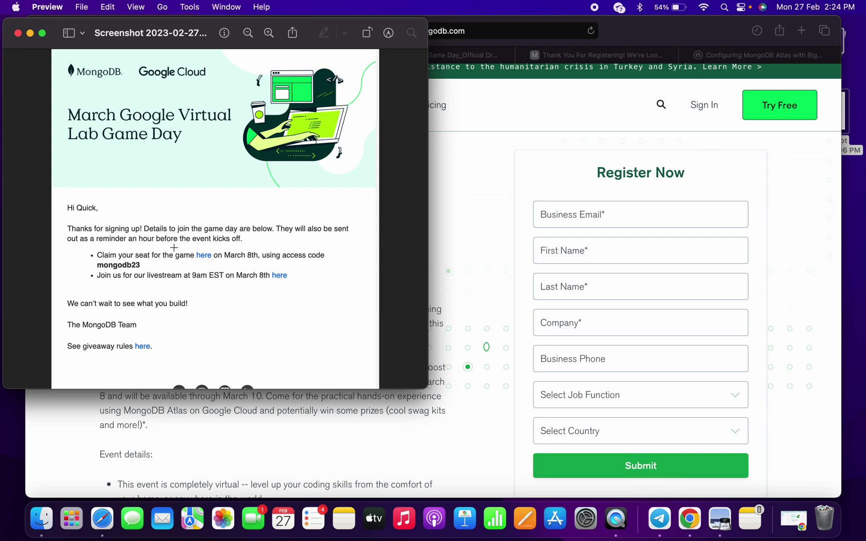
left_click(466, 267)
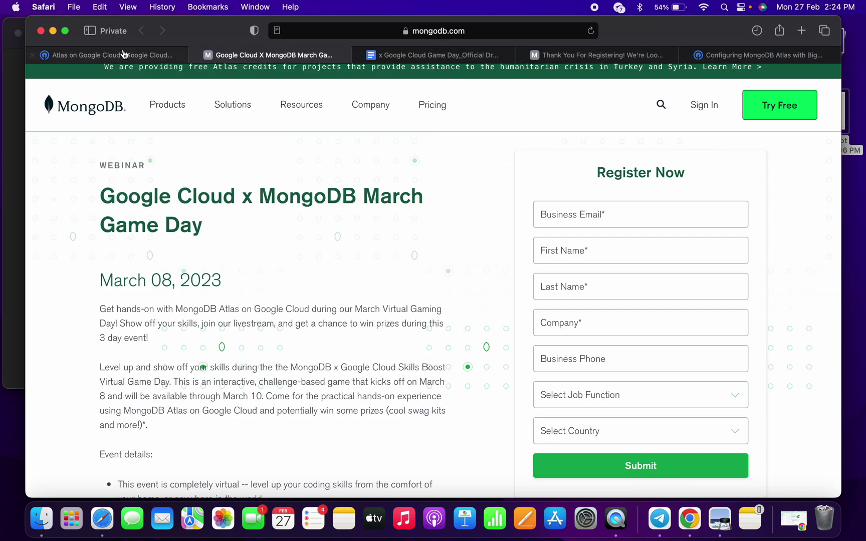
left_click(102, 55)
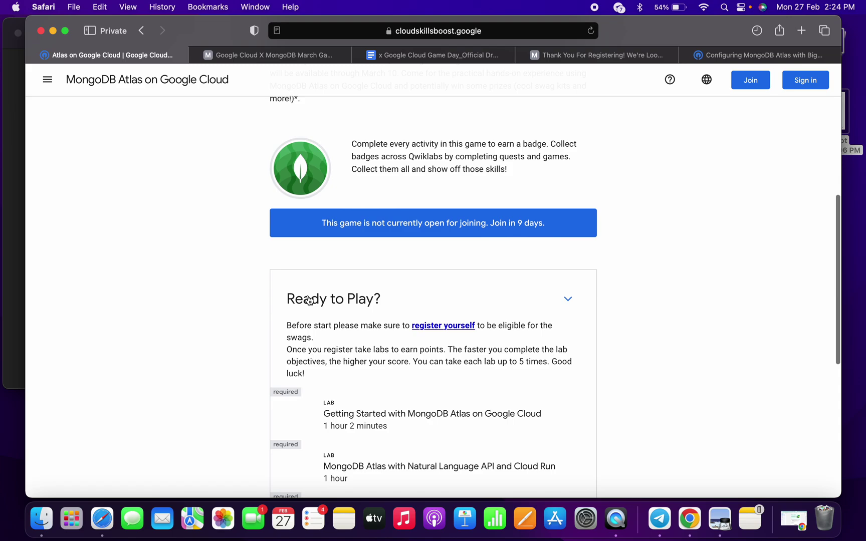
scroll(309, 298, "up", 1)
scroll(308, 299, "up", 3)
scroll(308, 295, "up", 3)
scroll(307, 294, "up", 3)
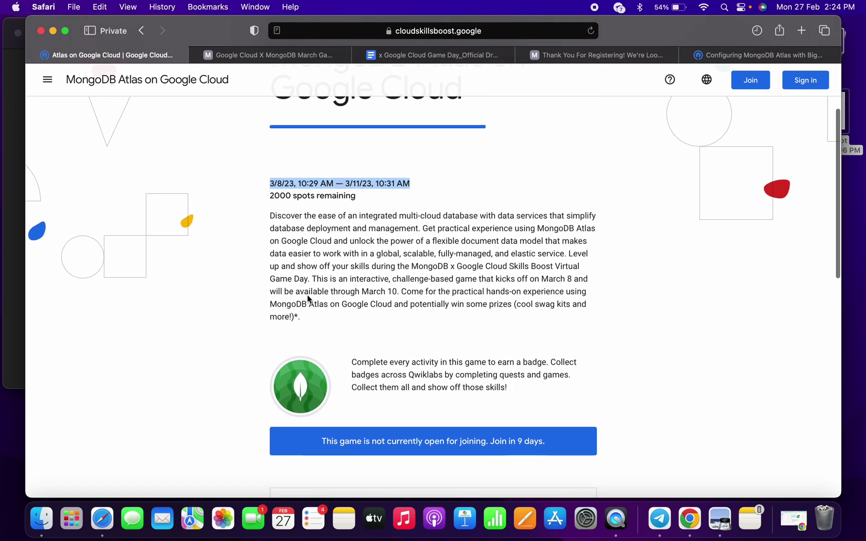
scroll(307, 295, "up", 3)
scroll(307, 295, "up", 1)
scroll(307, 295, "down", 3)
scroll(307, 295, "down", 5)
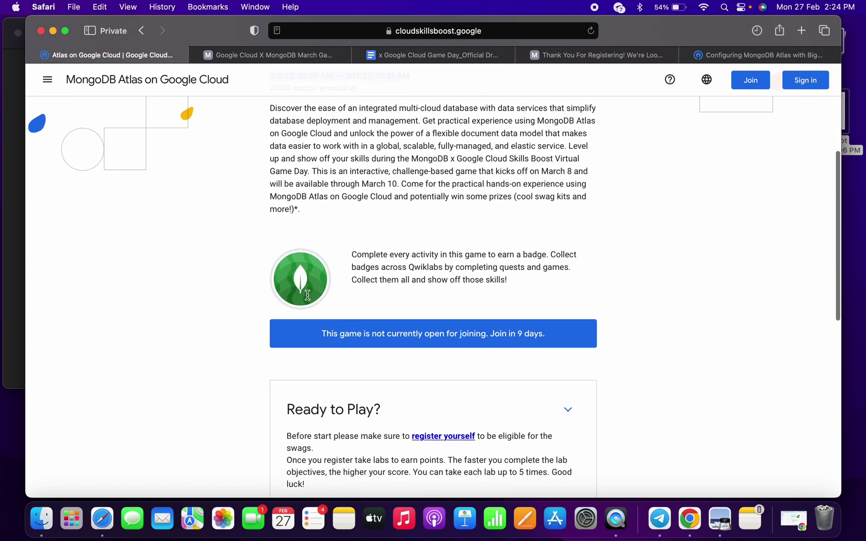
scroll(307, 295, "down", 2)
scroll(308, 295, "down", 5)
scroll(306, 295, "down", 4)
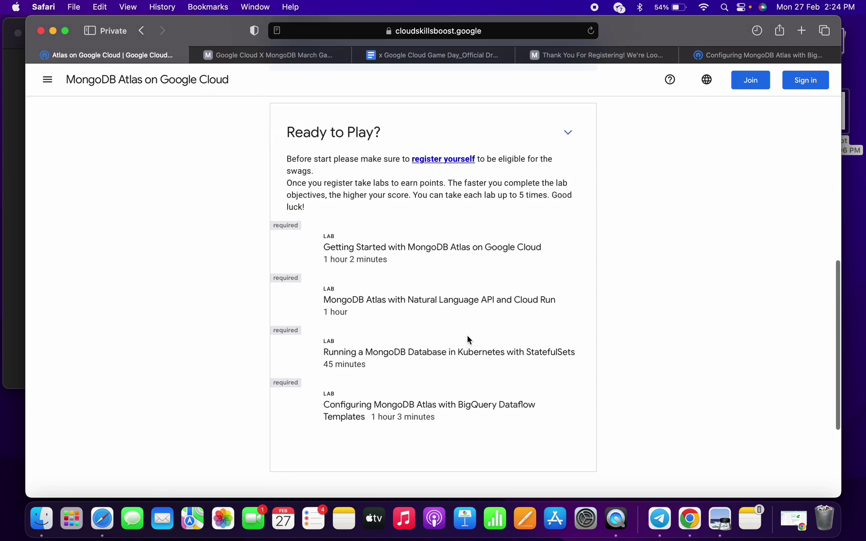
left_click_drag(311, 239, 547, 407)
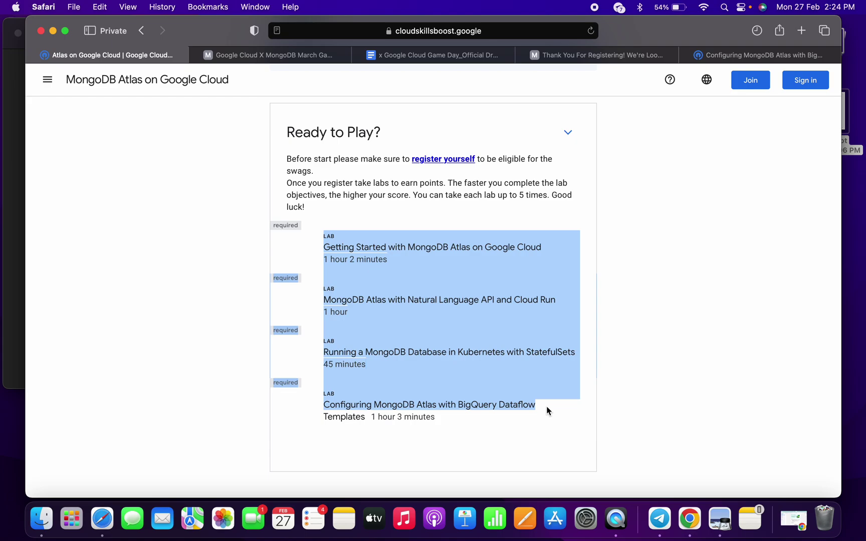
scroll(546, 406, "up", 10)
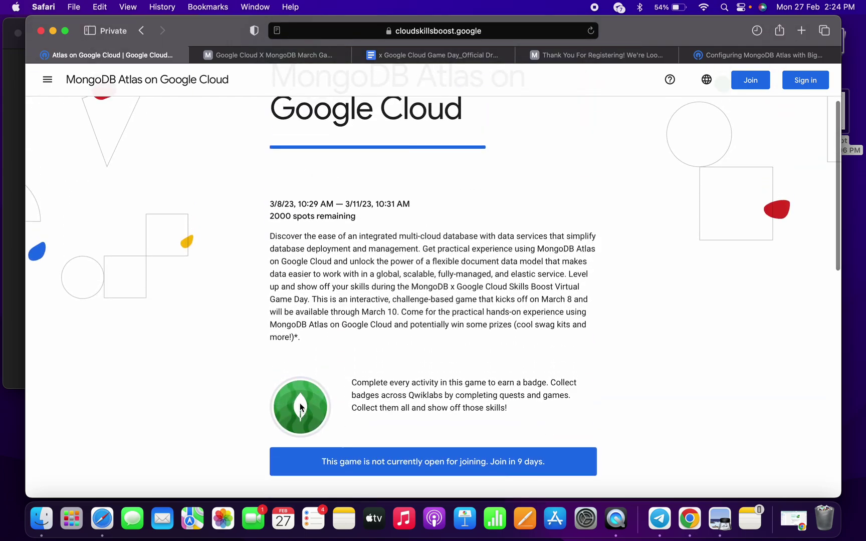
scroll(300, 403, "down", 3)
scroll(301, 403, "down", 3)
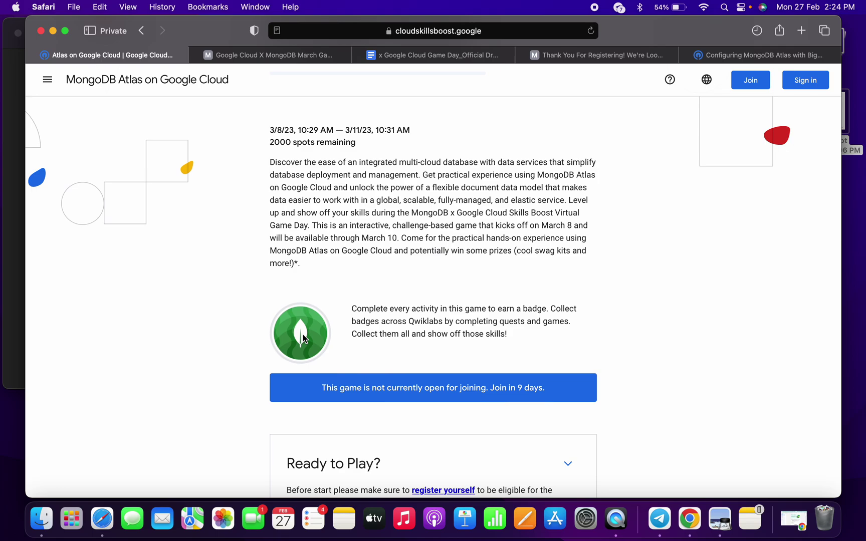
In the giveaway rules, highlight the 18-years-old requirement and the March 10th, 2023 entry deadline
left_click(272, 56)
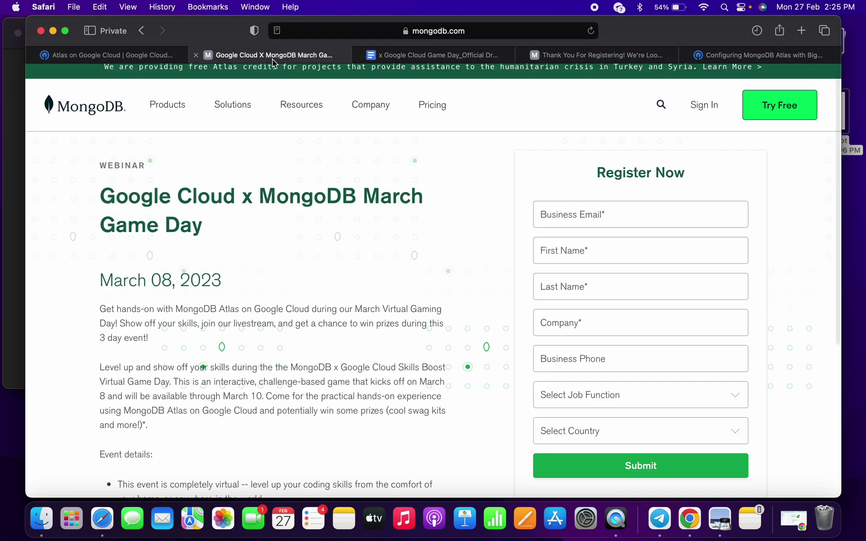
scroll(299, 233, "down", 6)
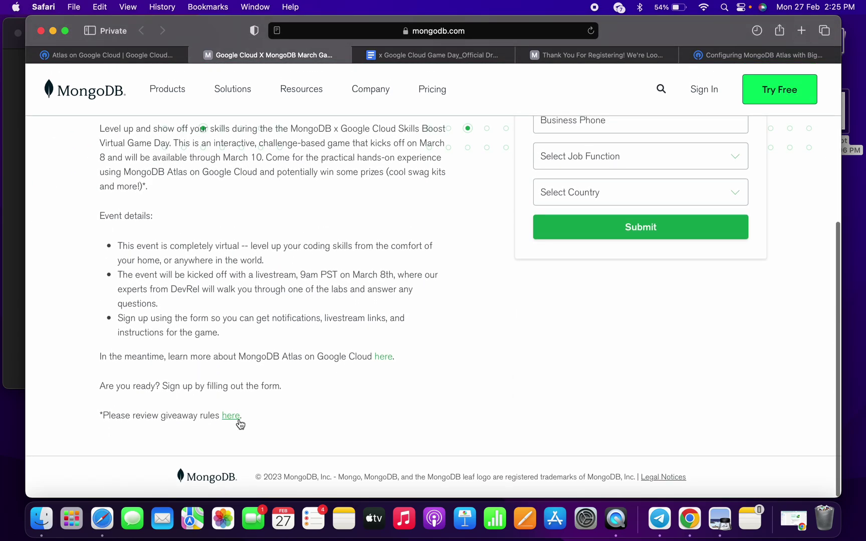
left_click(436, 55)
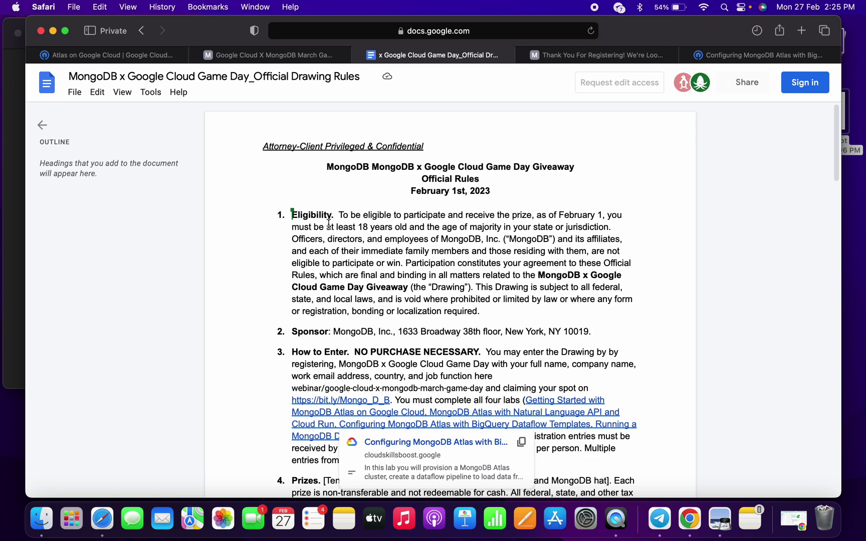
left_click_drag(327, 228, 412, 230)
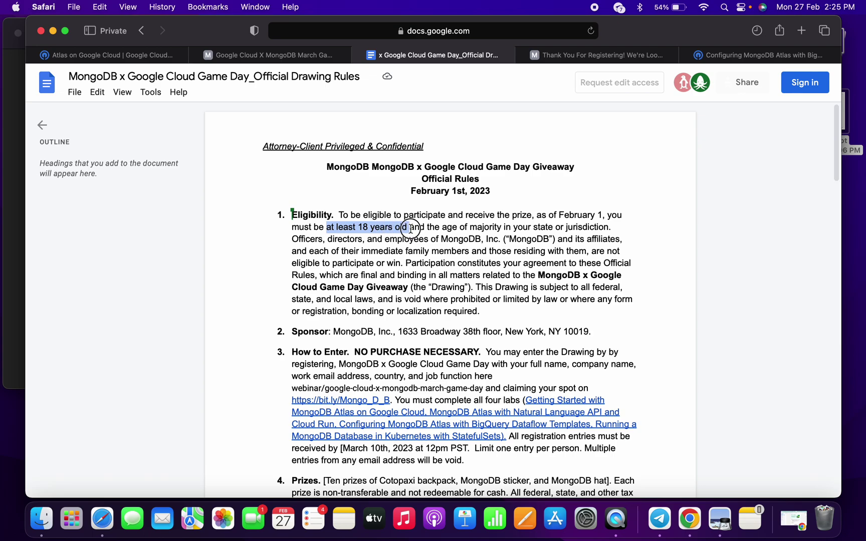
scroll(410, 228, "down", 2)
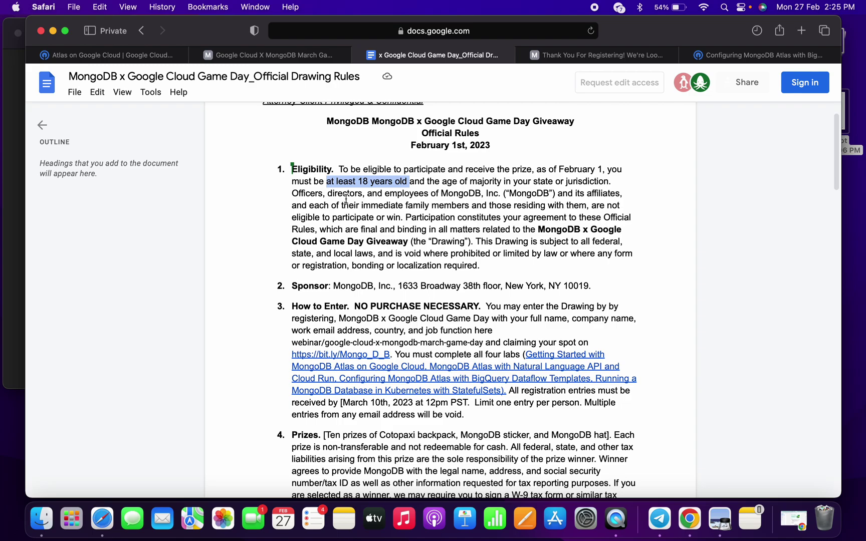
scroll(352, 210, "down", 3)
scroll(355, 230, "down", 2)
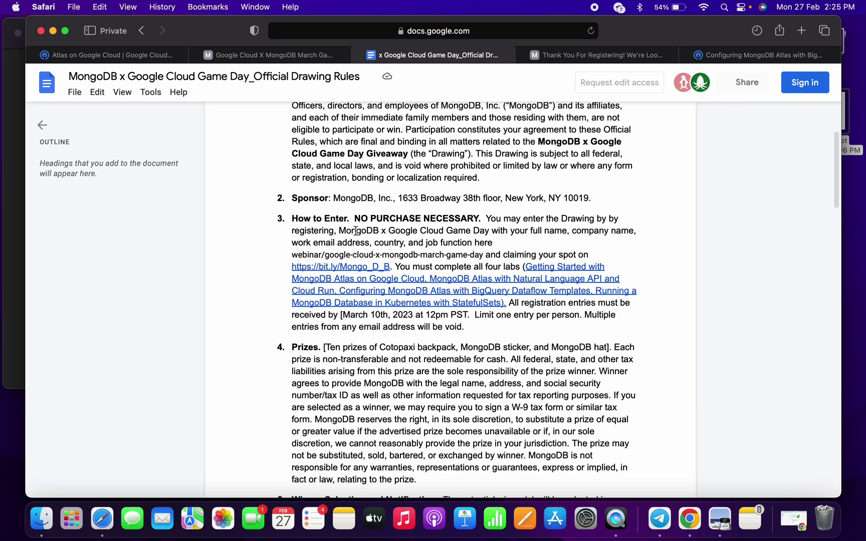
scroll(355, 230, "down", 1)
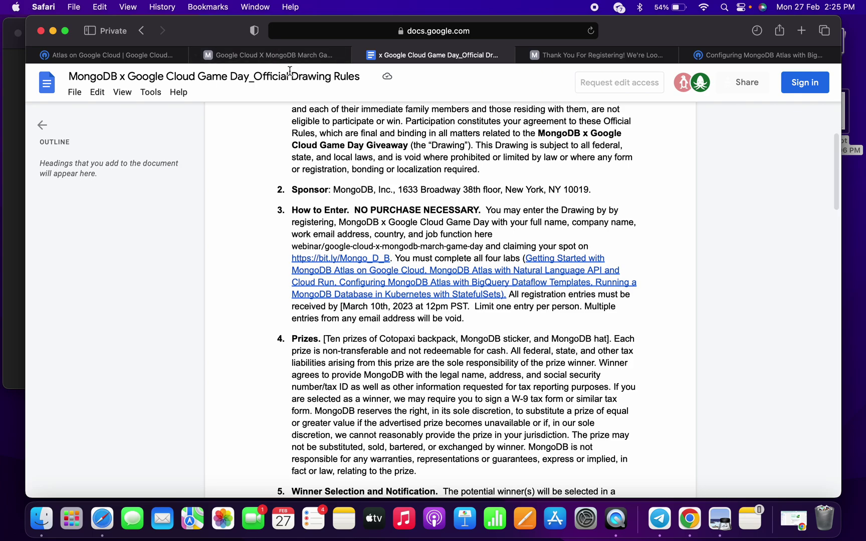
left_click_drag(344, 306, 408, 309)
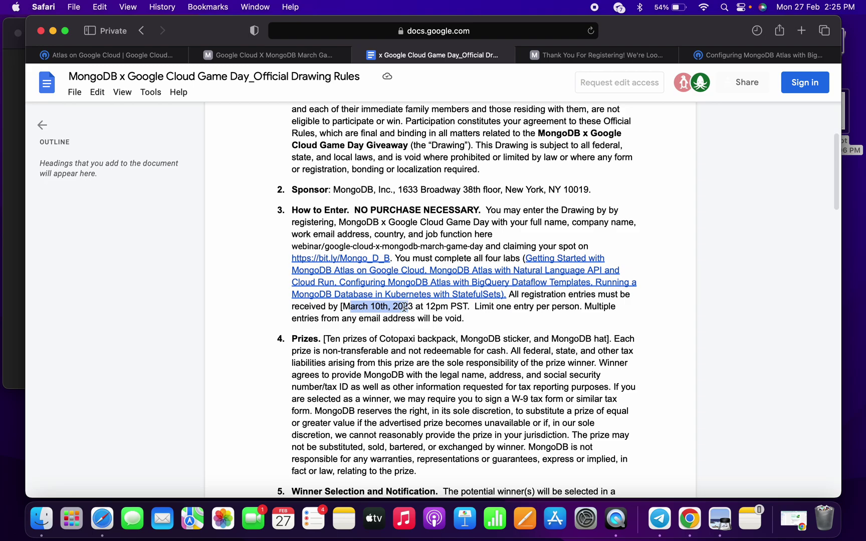
Highlight the Prizes heading, prize list and non-cash clause, then return to the game page
left_click(305, 55)
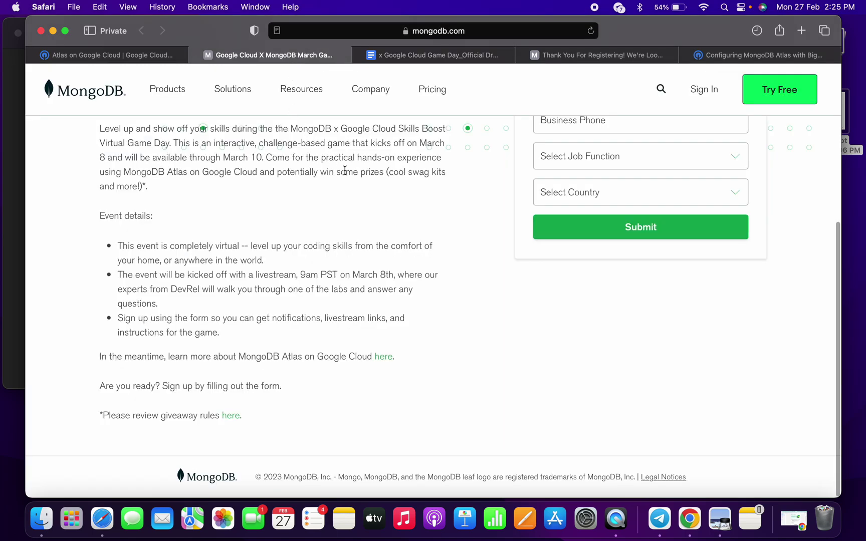
left_click(430, 54)
scroll(430, 233, "down", 3)
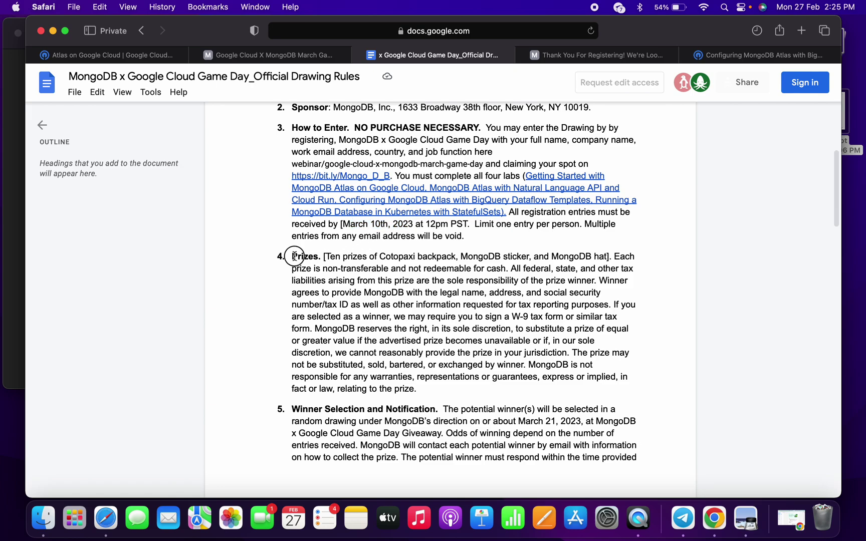
double_click(293, 256)
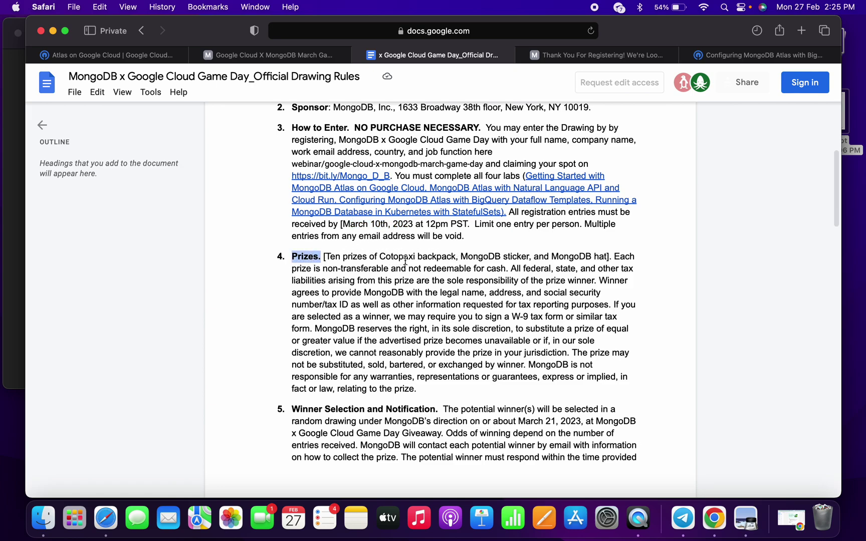
left_click_drag(415, 257, 602, 260)
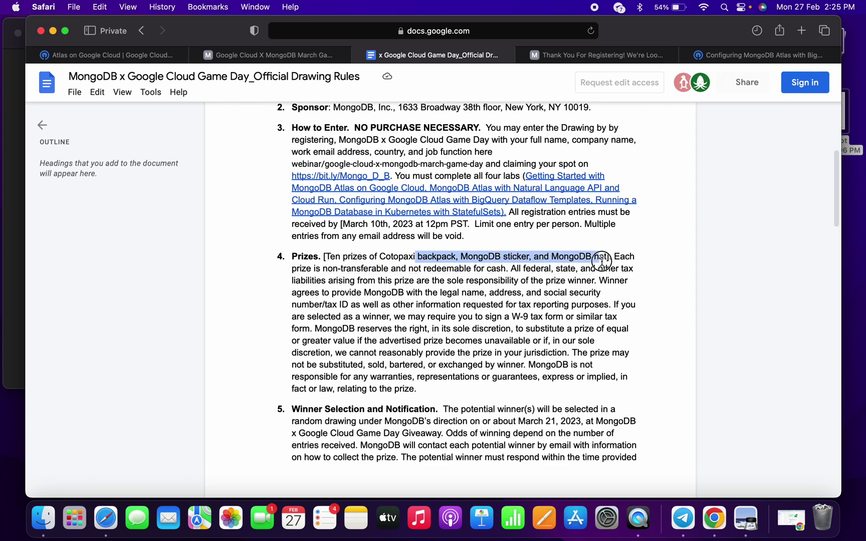
left_click_drag(602, 259, 528, 272)
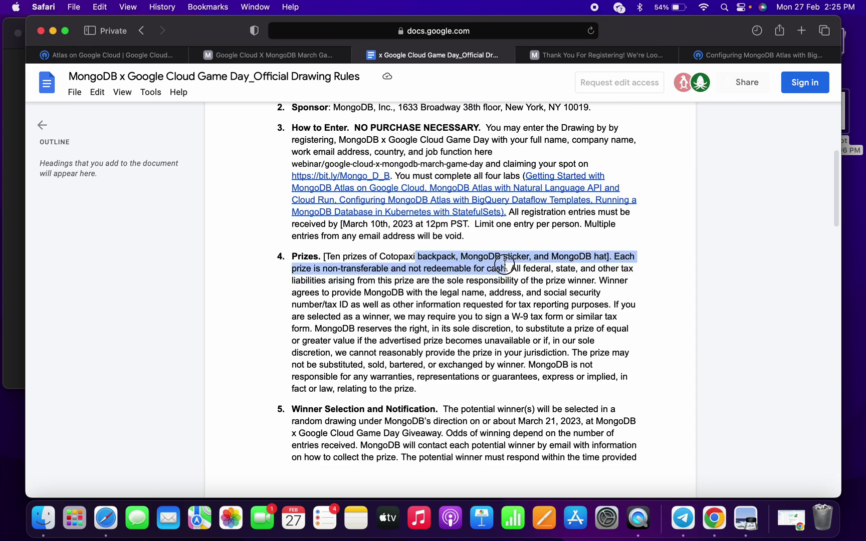
scroll(406, 258, "up", 3)
mouse_move(528, 273)
left_mouse_down()
mouse_move(295, 245)
mouse_move(395, 379)
left_mouse_up()
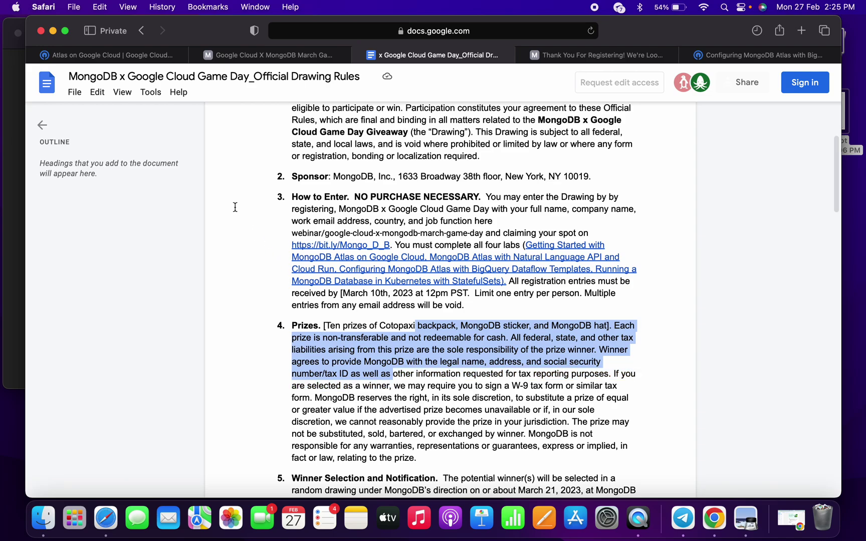
left_click(138, 56)
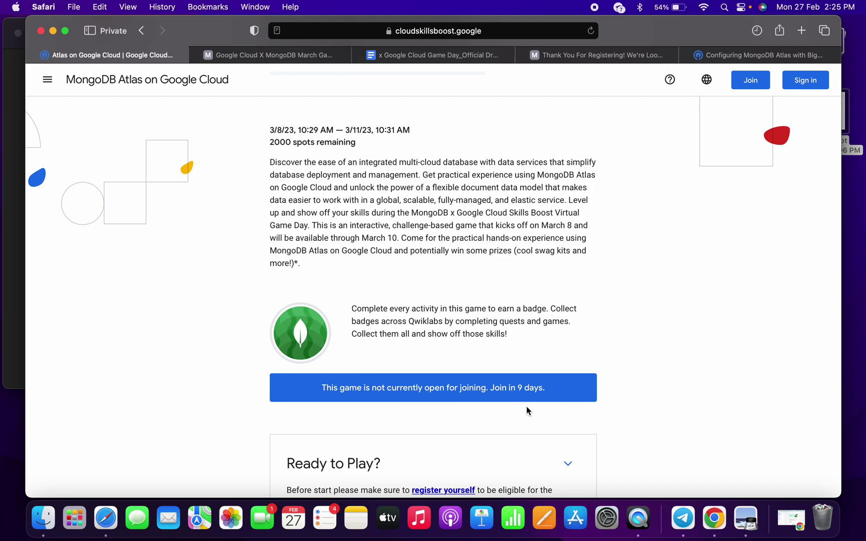
scroll(526, 406, "down", 5)
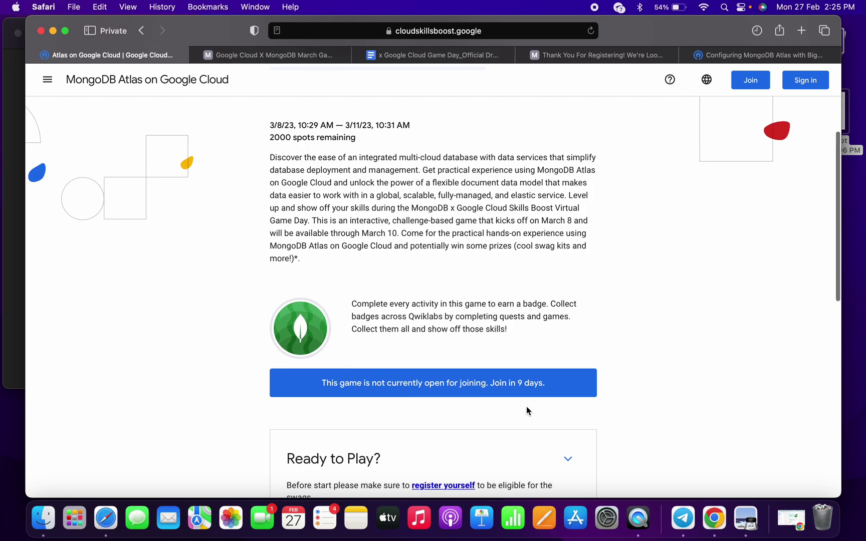
scroll(526, 407, "down", 5)
scroll(526, 406, "down", 1)
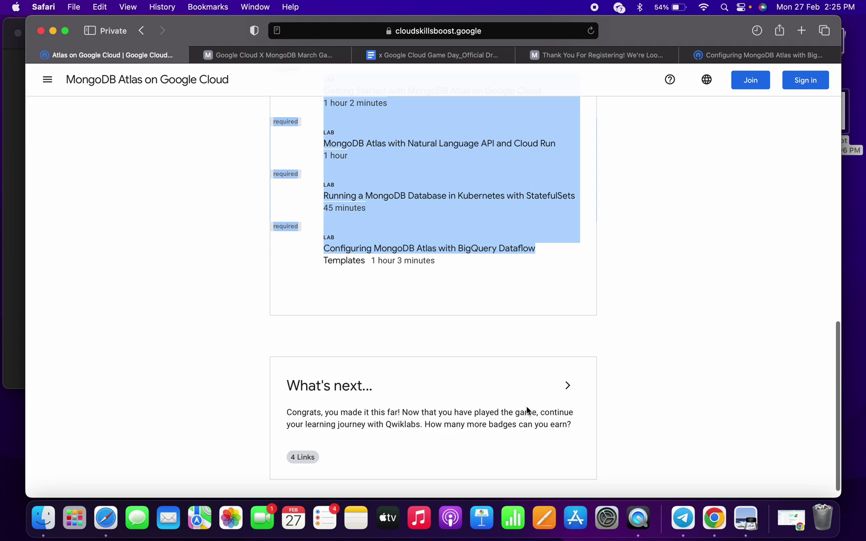
scroll(526, 406, "up", 2)
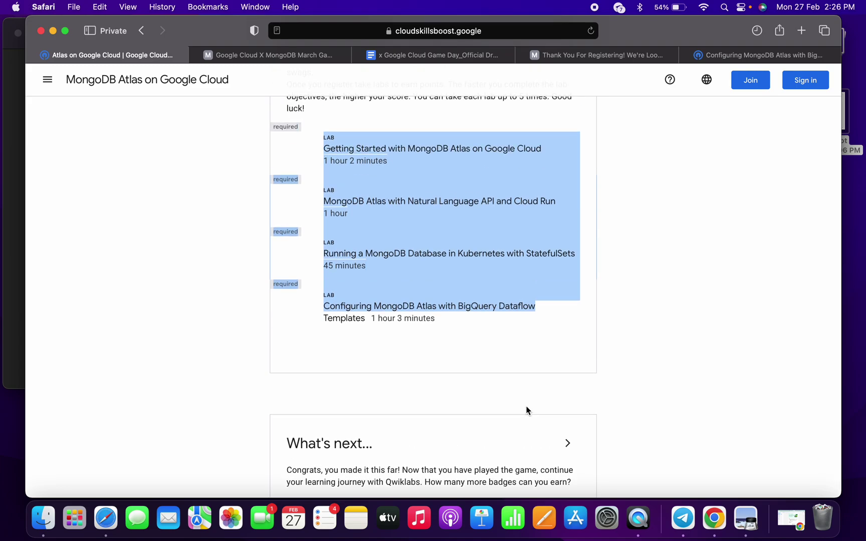
scroll(527, 406, "up", 3)
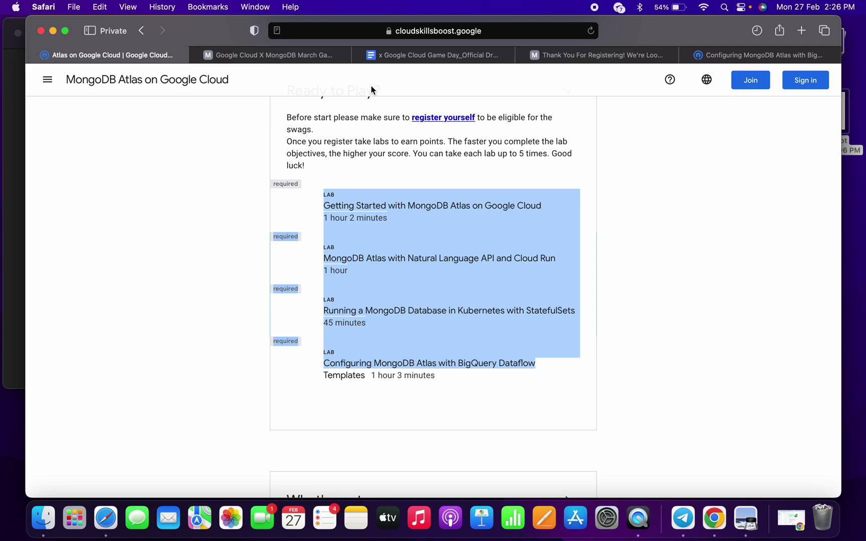
Switch between the drawing rules and the game page, ending on the Official Drawing Rules document
left_click(401, 56)
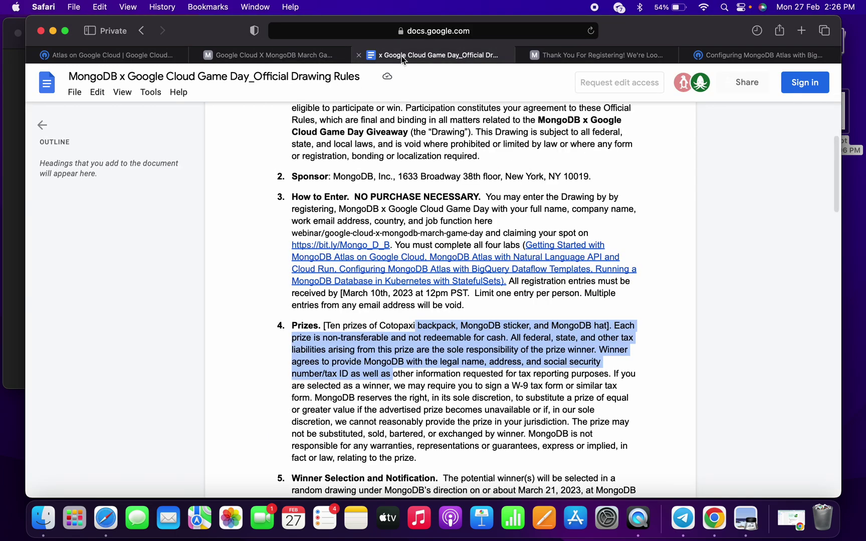
scroll(450, 227, "down", 3)
scroll(450, 227, "down", 2)
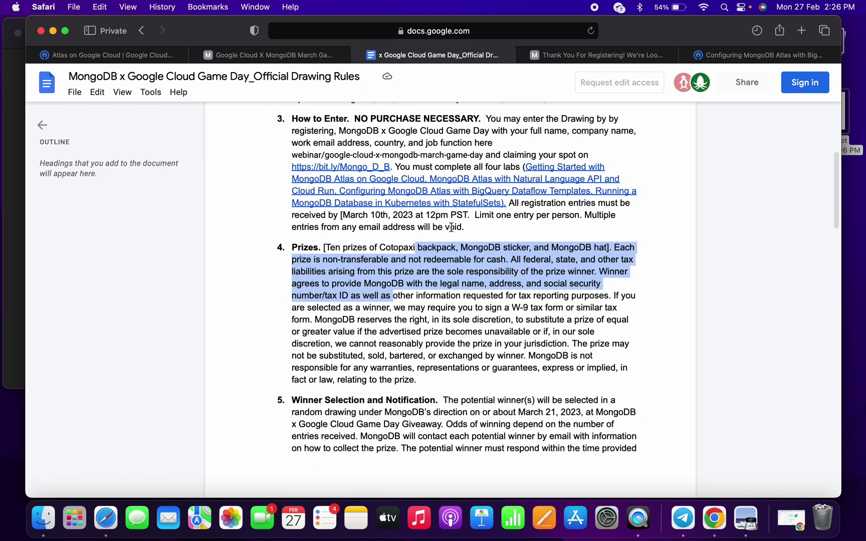
left_click(131, 54)
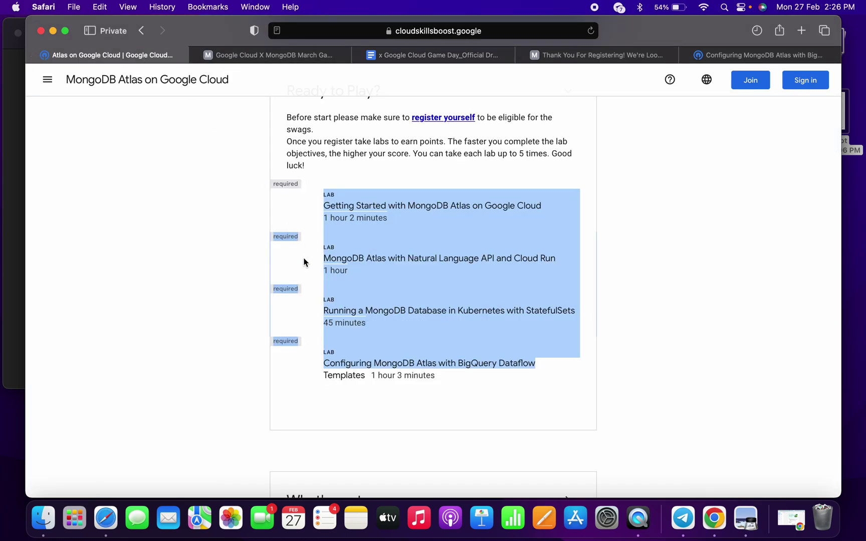
left_click(433, 55)
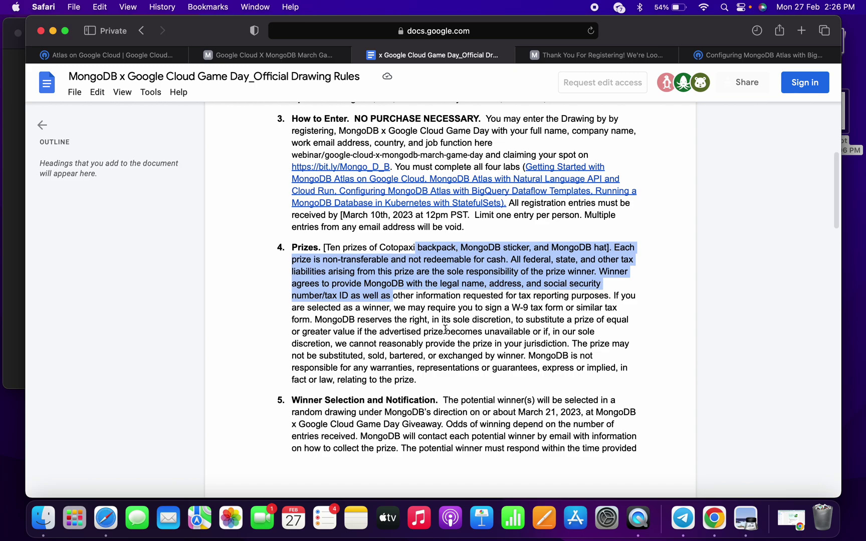
scroll(445, 330, "down", 3)
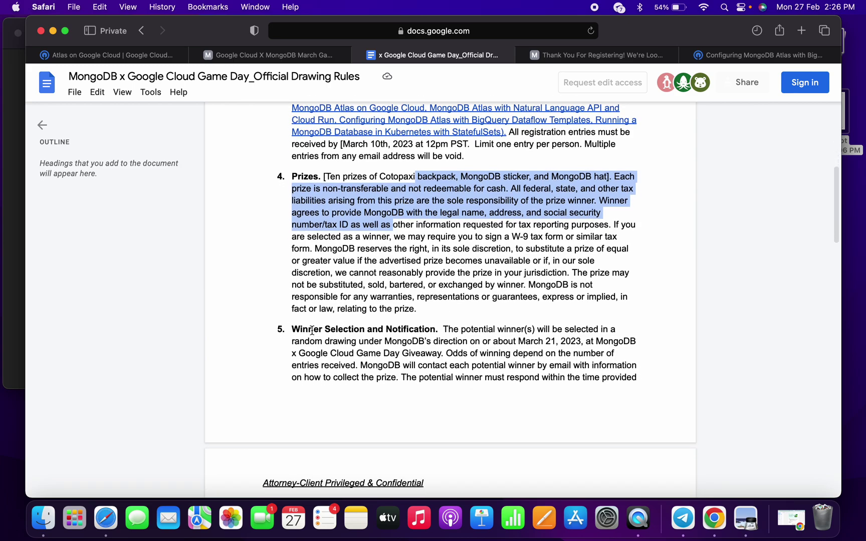
Highlight the 'Winner Selection and Notification' heading and the March 21, 2023 drawing date
left_click_drag(311, 332, 436, 333)
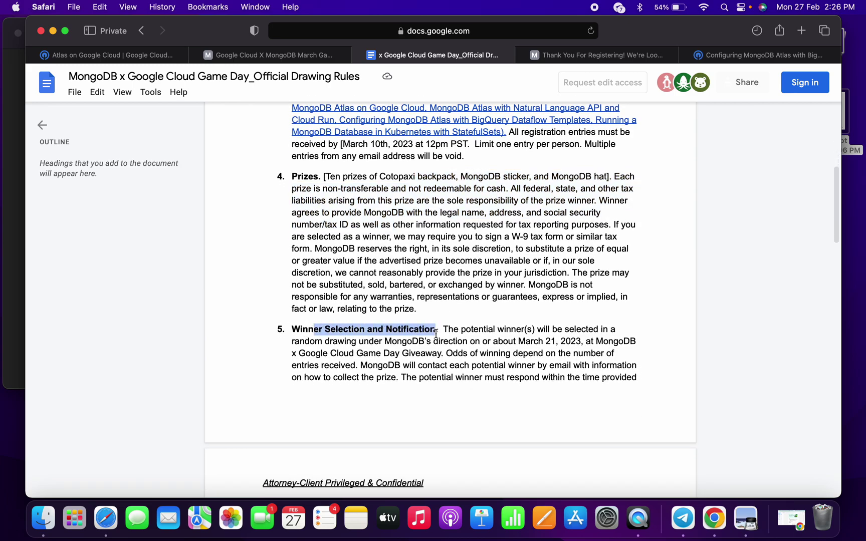
left_click_drag(516, 341, 582, 340)
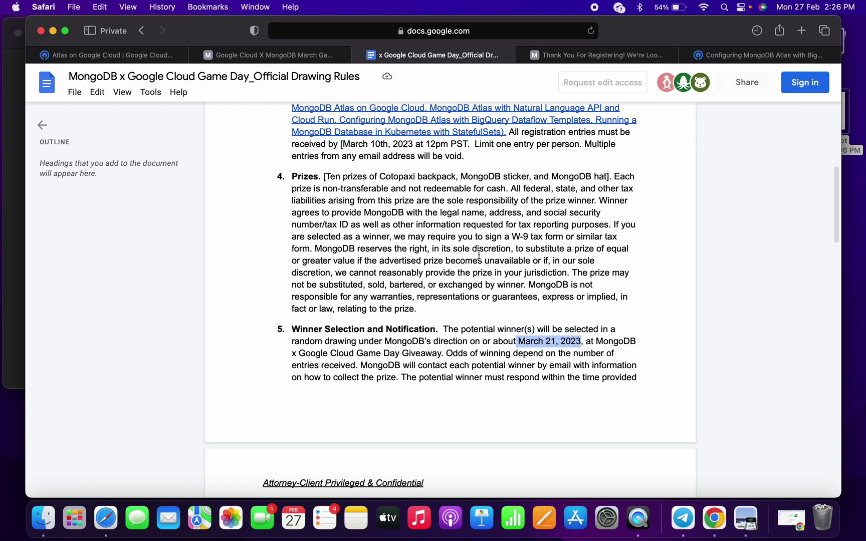
scroll(421, 288, "down", 4)
scroll(420, 287, "down", 1)
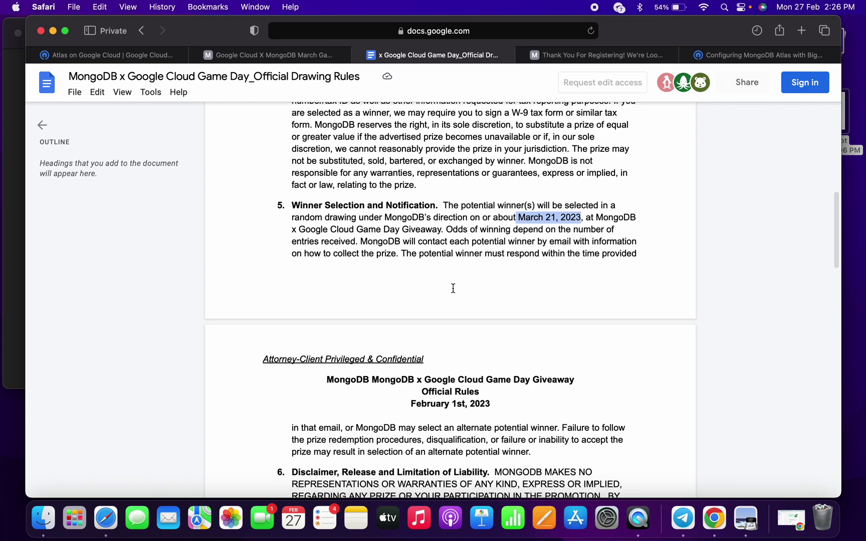
scroll(453, 289, "down", 8)
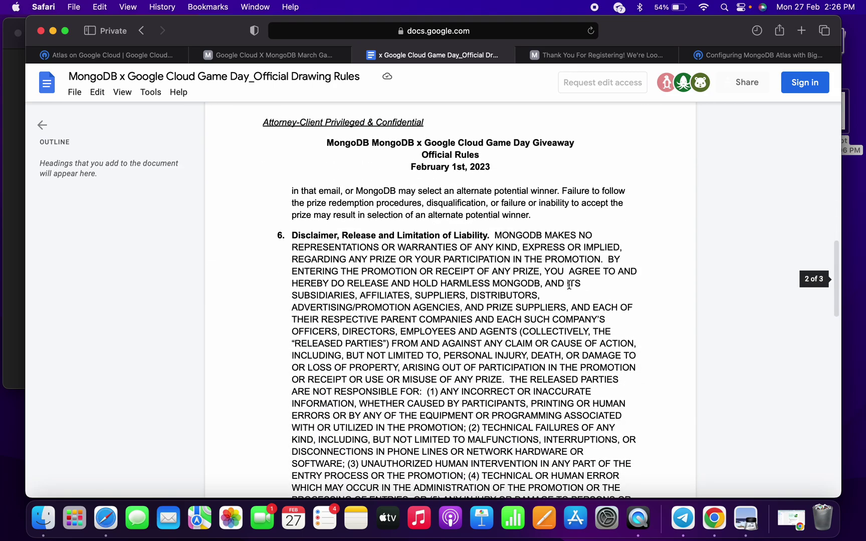
scroll(534, 227, "up", 3)
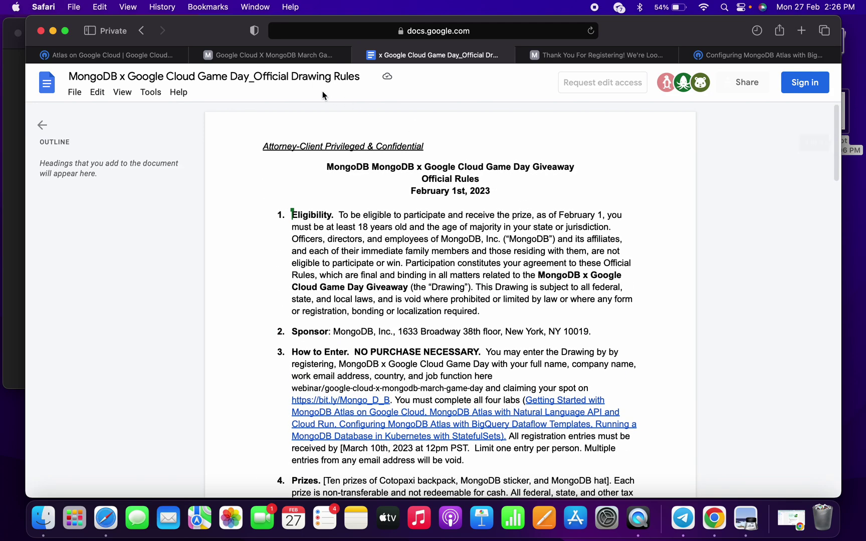
Highlight the 'MongoDB Atlas on Google Cloud' title on the game page, then show the registration page
left_click(111, 57)
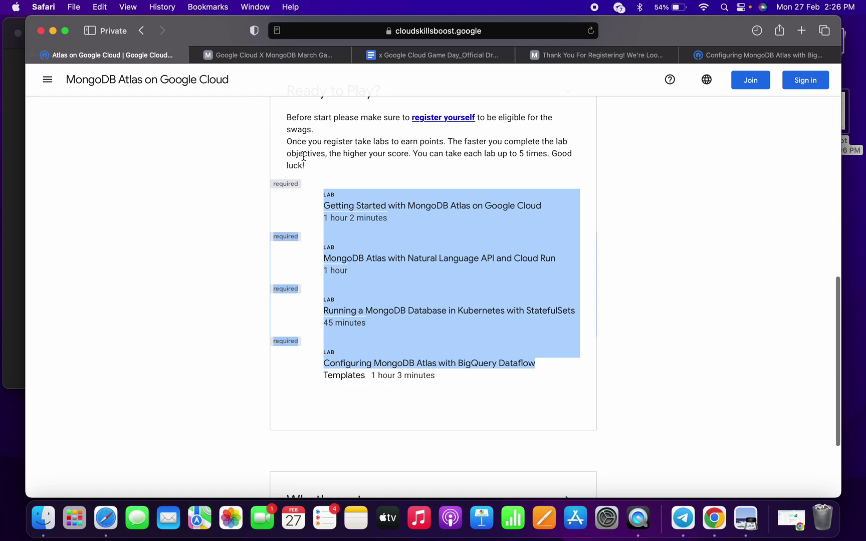
scroll(304, 158, "up", 5)
scroll(304, 157, "up", 10)
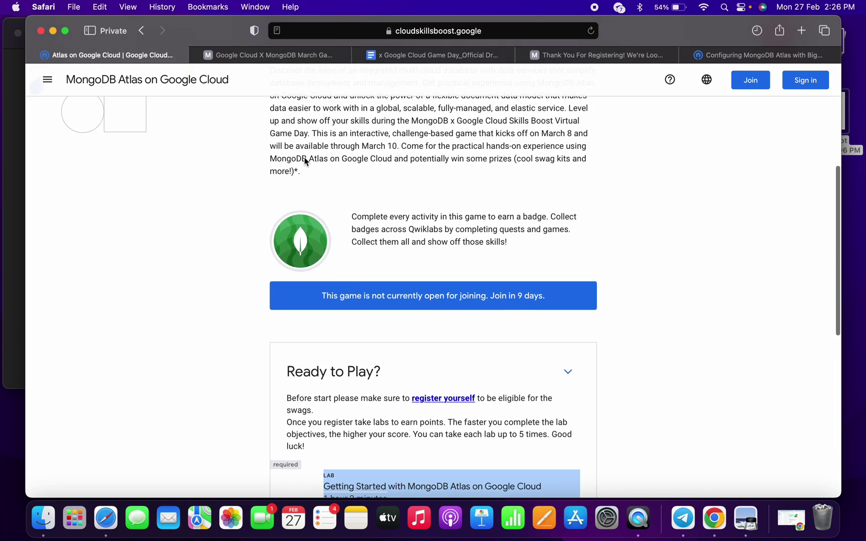
left_click_drag(266, 175, 480, 200)
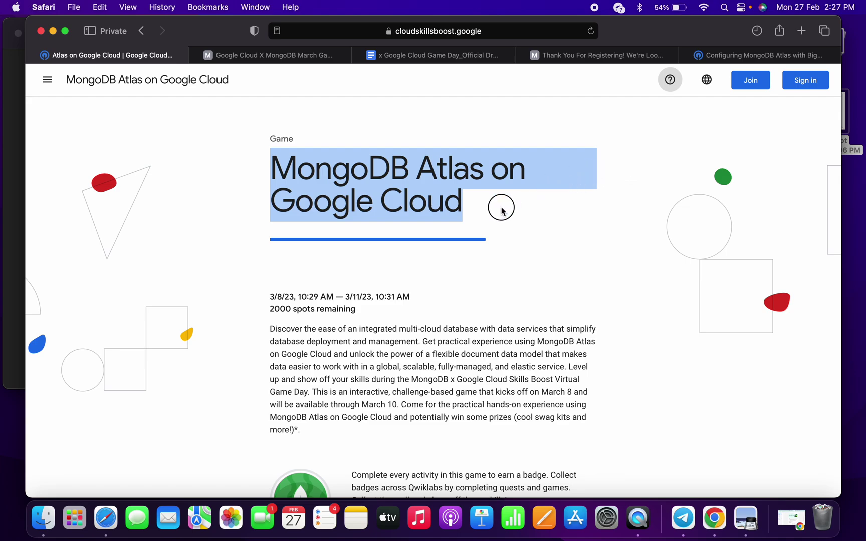
scroll(502, 207, "down", 10)
scroll(501, 207, "down", 10)
scroll(501, 207, "down", 5)
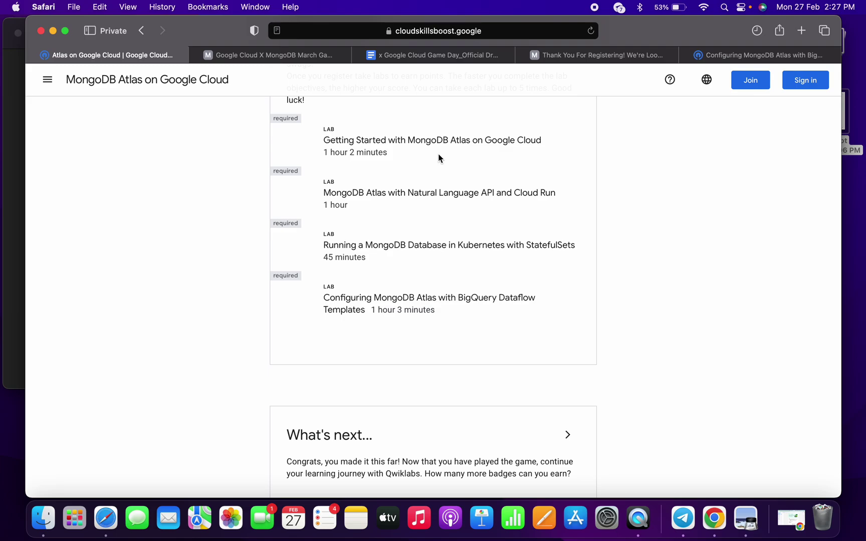
scroll(438, 154, "up", 10)
scroll(438, 154, "up", 3)
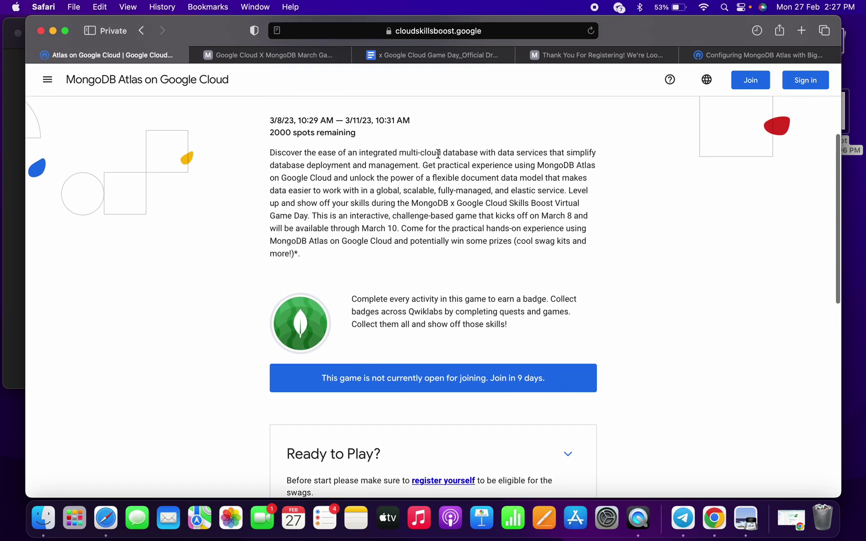
scroll(437, 153, "up", 5)
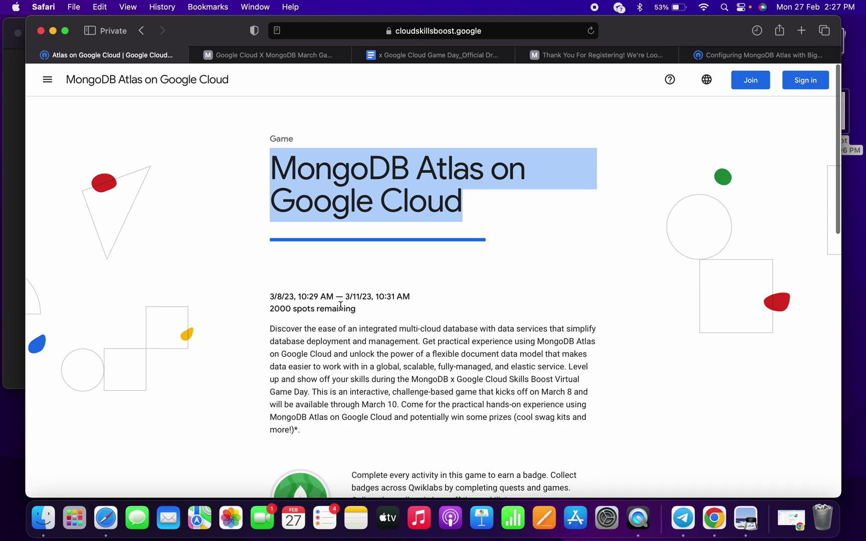
left_click(309, 54)
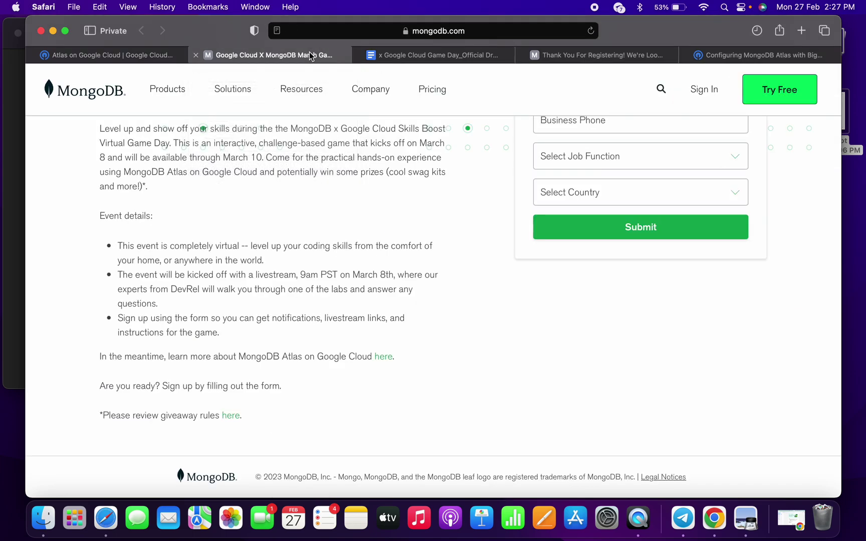